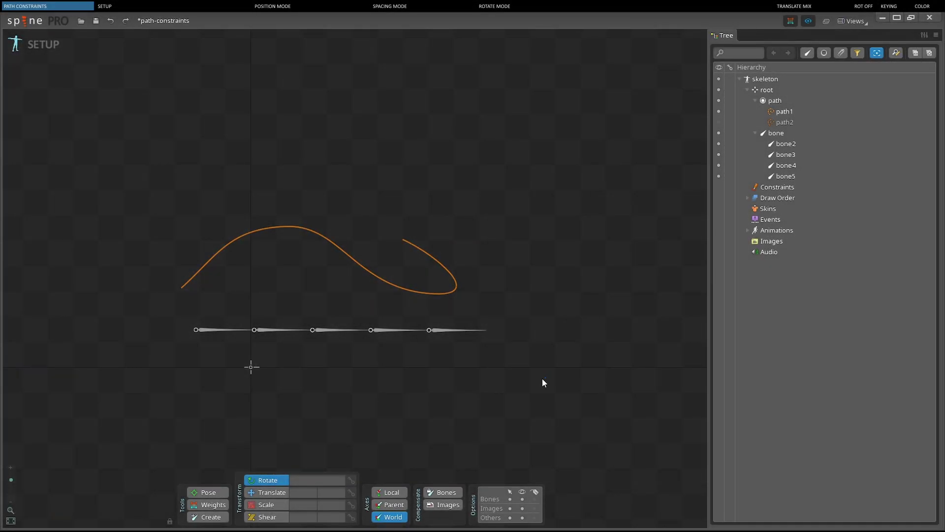
# Step: Marquee-select the five bones of the straight chain beneath the orange curve
pyautogui.moveTo(544, 377); pyautogui.dragTo(235, 329)
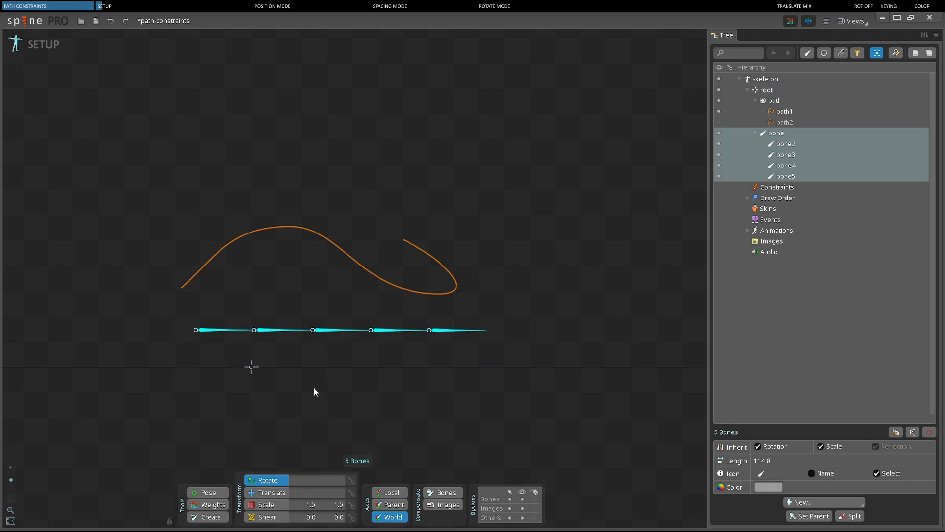
# Step: Create a path constraint named 'path' with path1 as target, snapping the five bones onto the curve
pyautogui.click(800, 502)
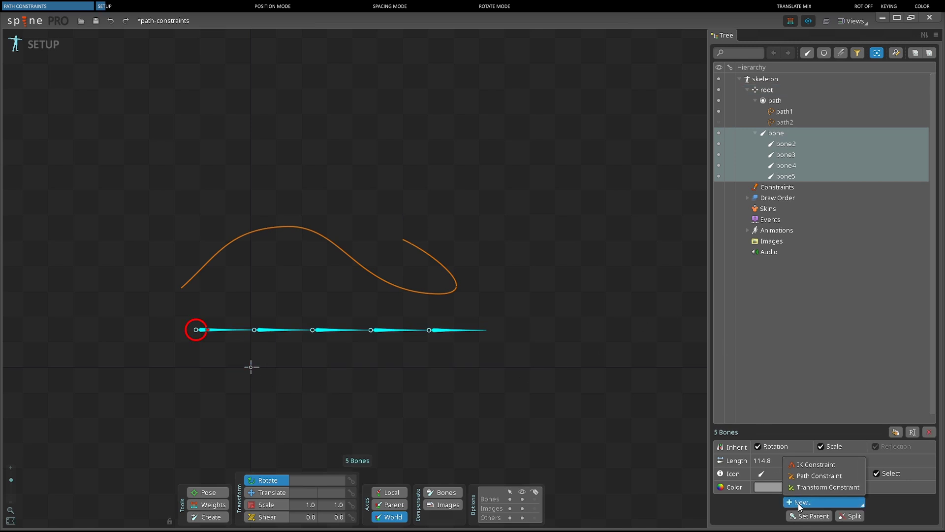
pyautogui.click(815, 476)
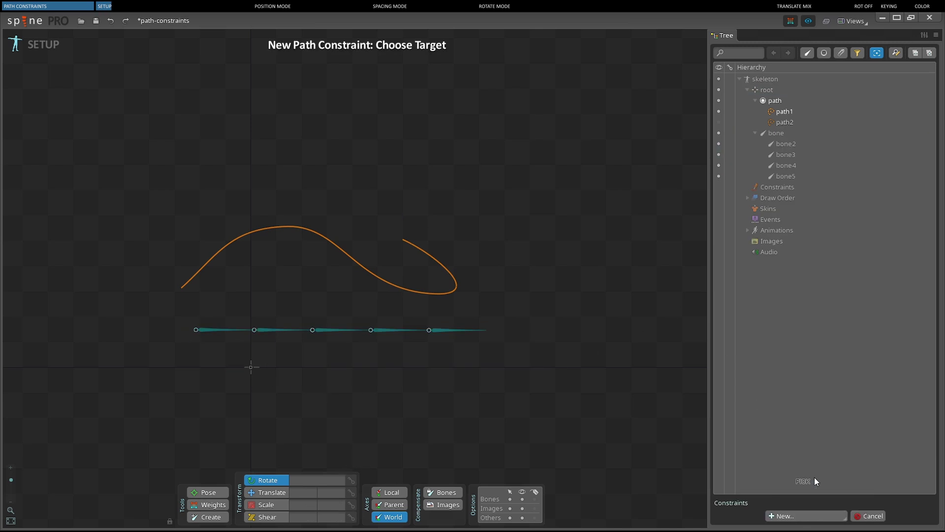
pyautogui.click(438, 294)
pyautogui.click(320, 279)
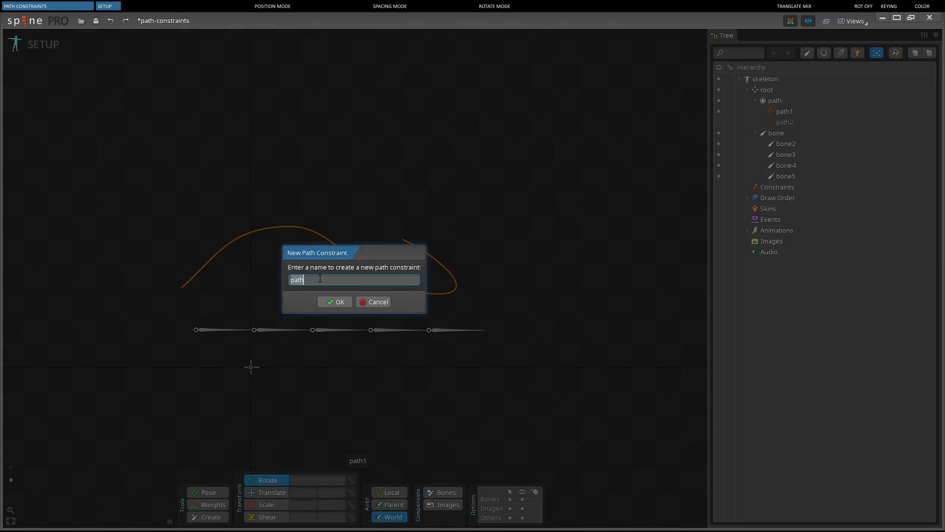
pyautogui.click(328, 303)
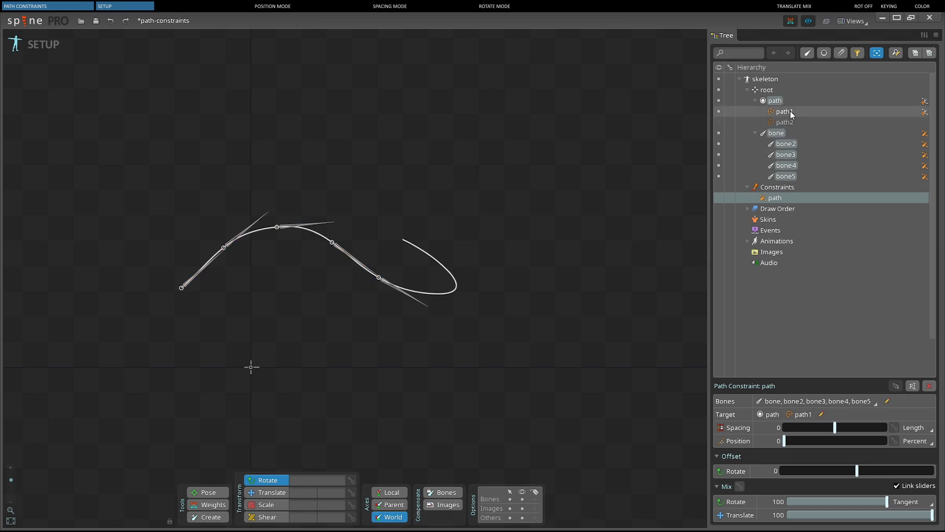
pyautogui.click(719, 123)
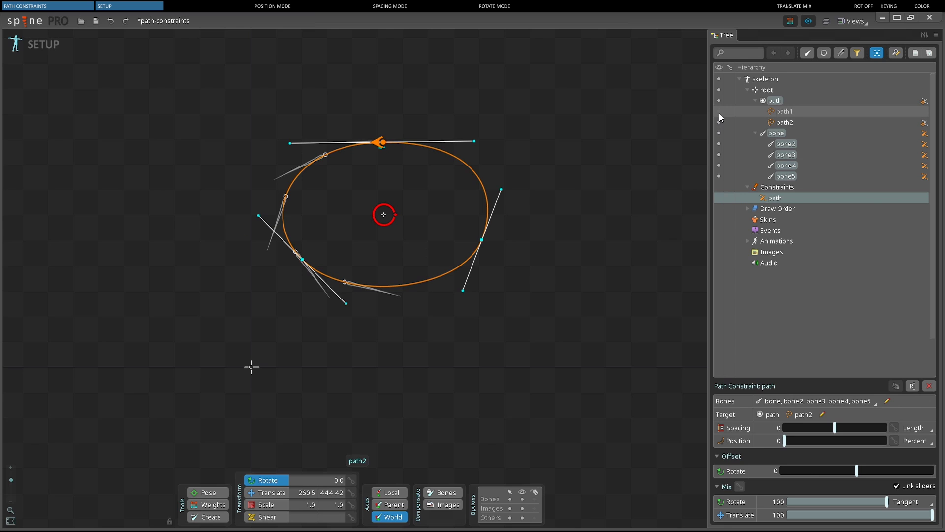
pyautogui.click(718, 112)
pyautogui.click(718, 122)
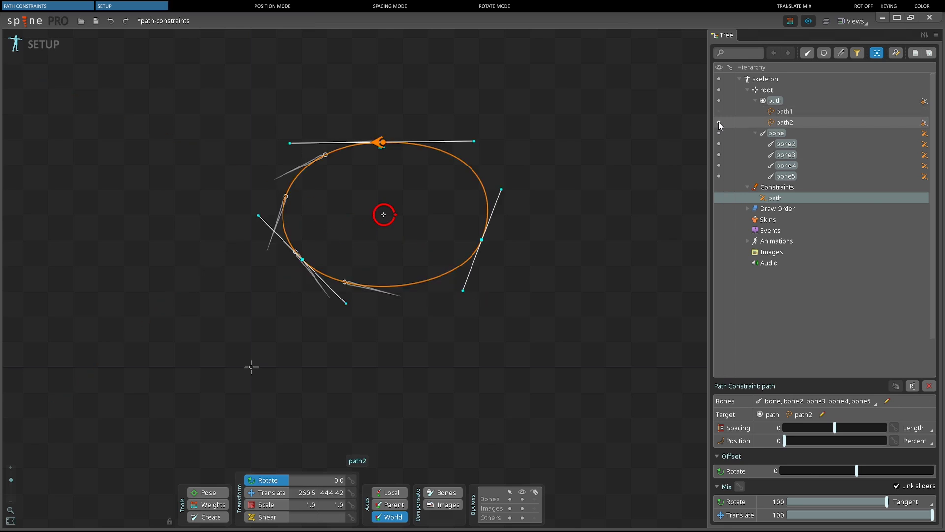
pyautogui.click(717, 113)
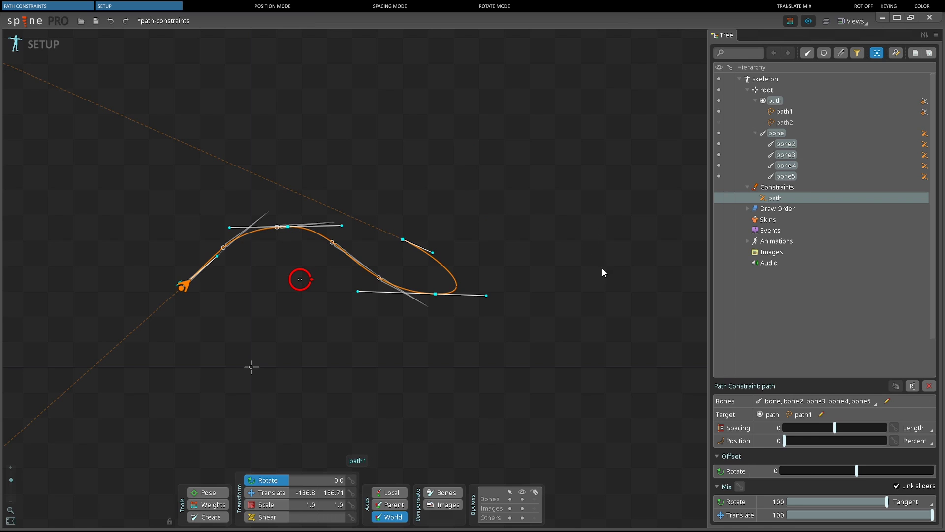
pyautogui.click(867, 401)
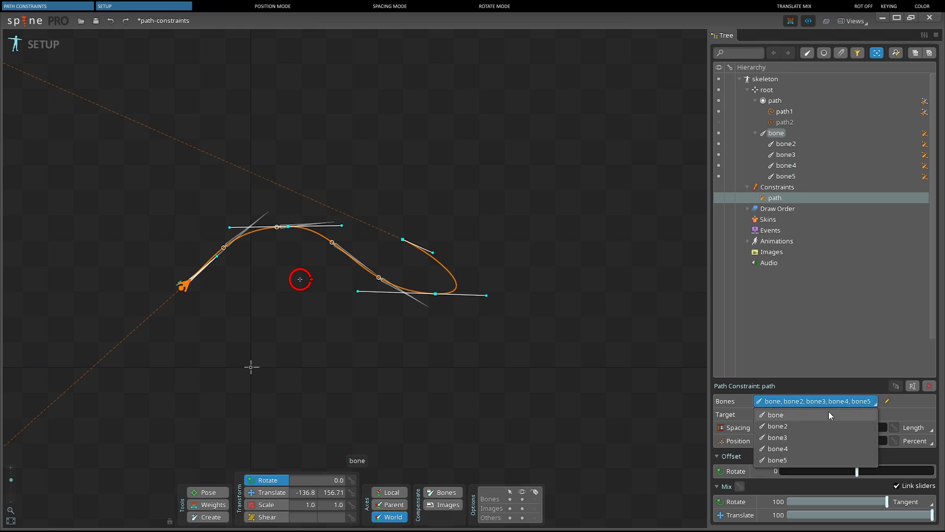
pyautogui.click(817, 415)
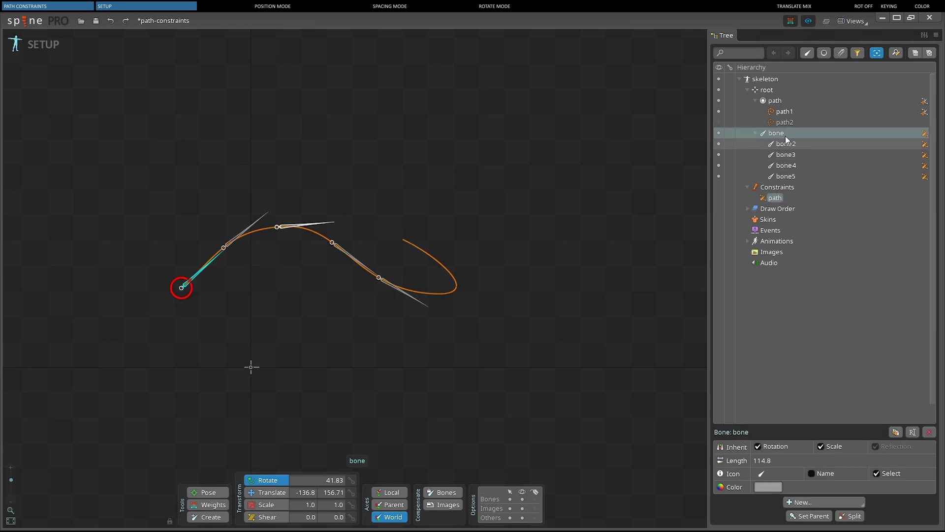
pyautogui.click(776, 198)
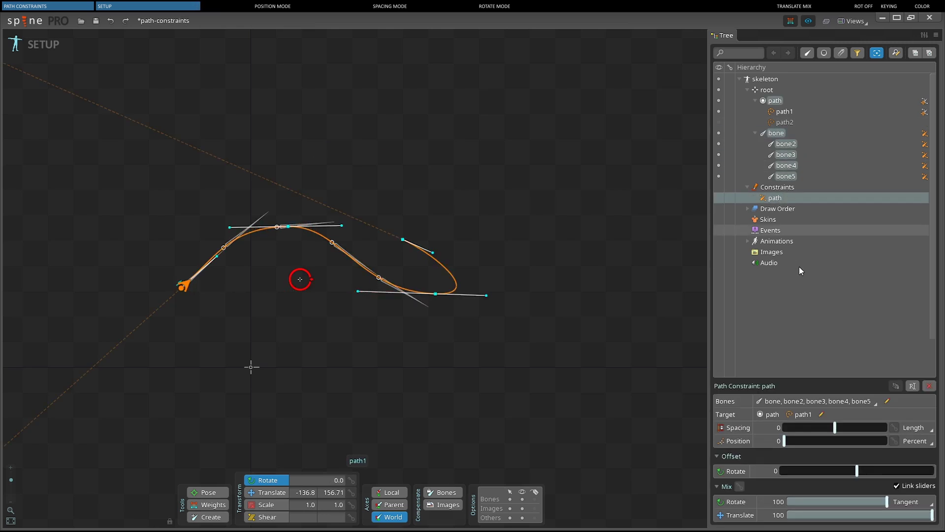
pyautogui.click(853, 406)
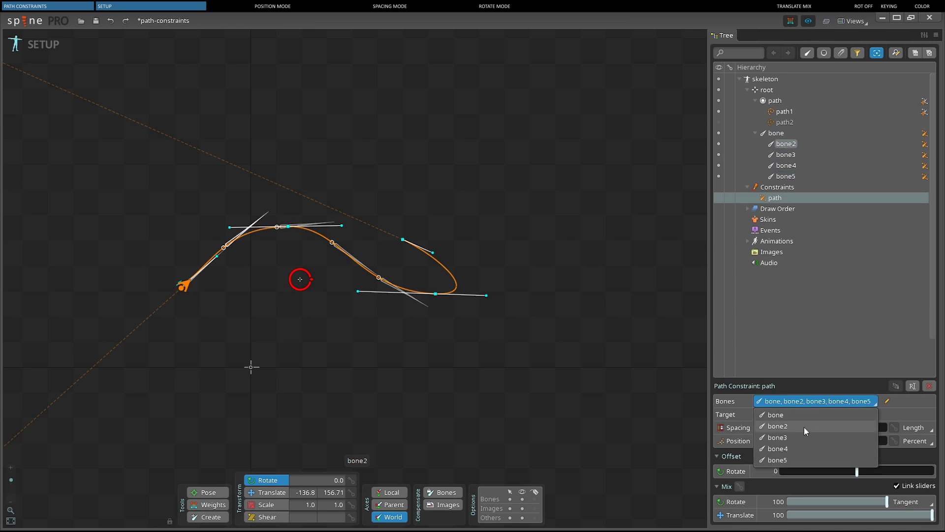
pyautogui.click(787, 427)
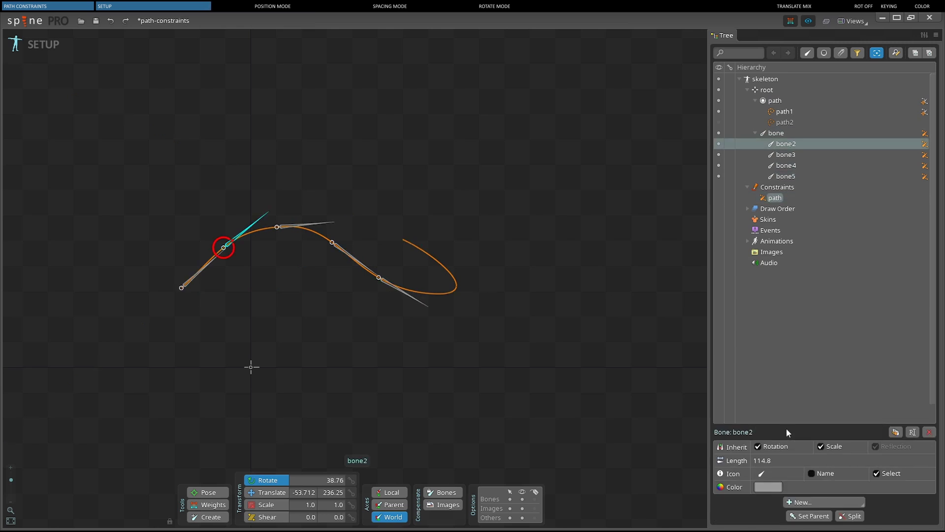
pyautogui.click(776, 198)
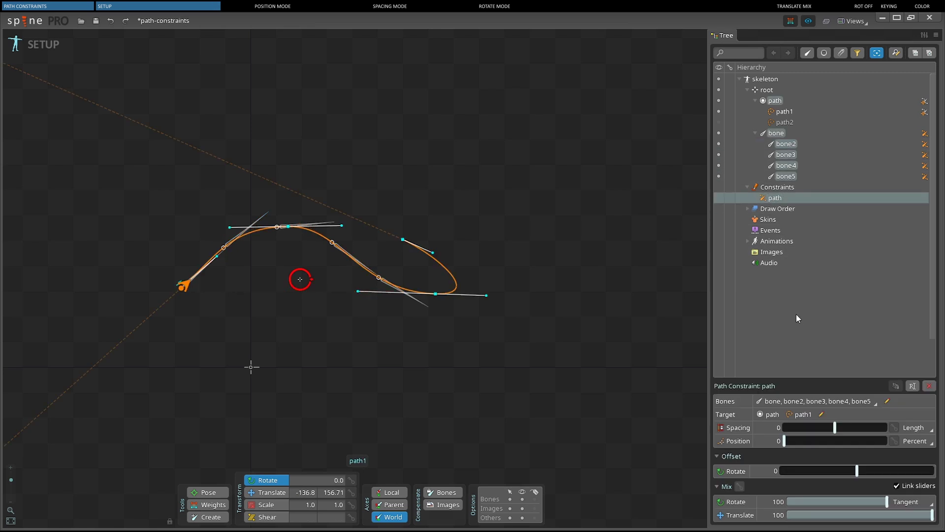
pyautogui.click(888, 403)
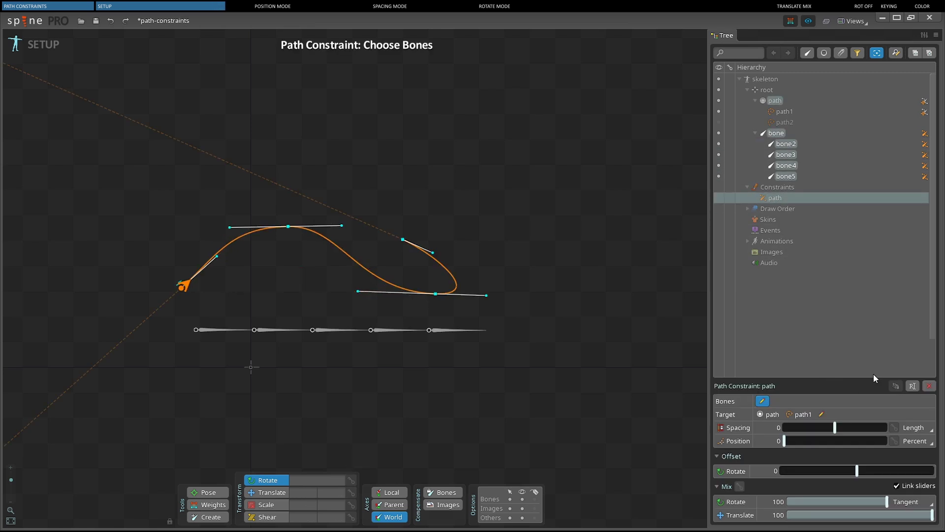
pyautogui.click(240, 334)
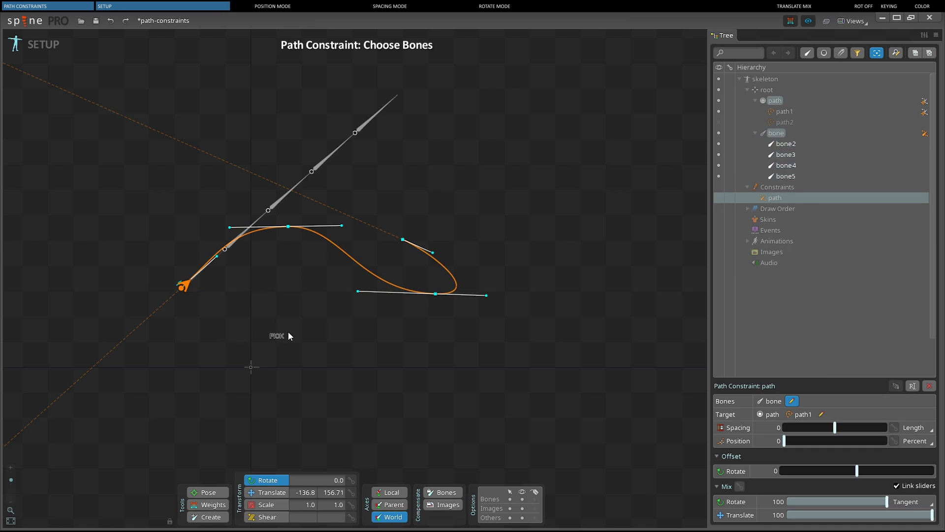
pyautogui.click(247, 234)
pyautogui.click(274, 204)
pyautogui.click(332, 162)
pyautogui.click(374, 121)
pyautogui.rightClick(553, 218)
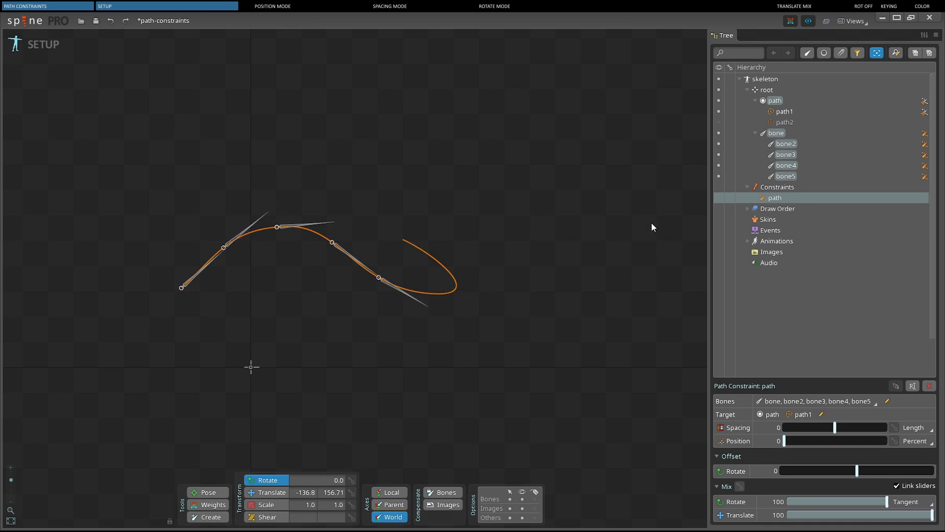
pyautogui.click(821, 415)
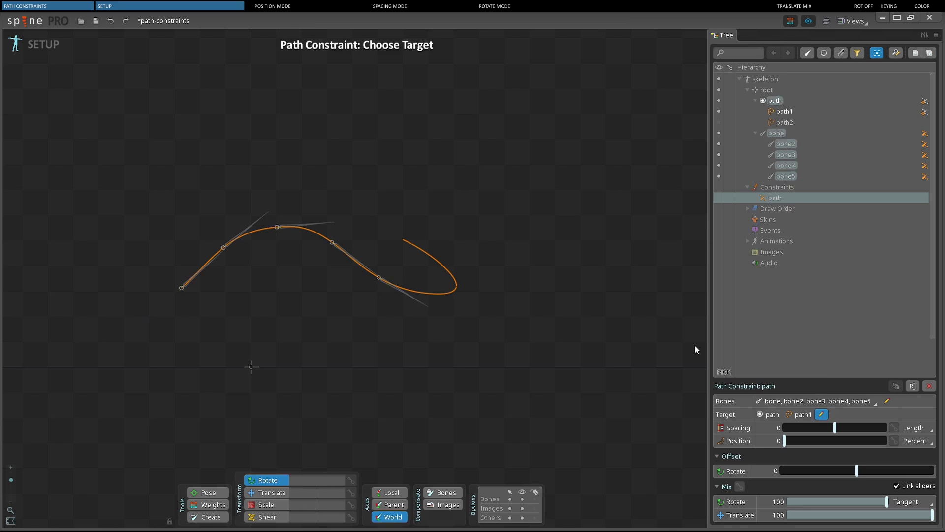
pyautogui.click(420, 246)
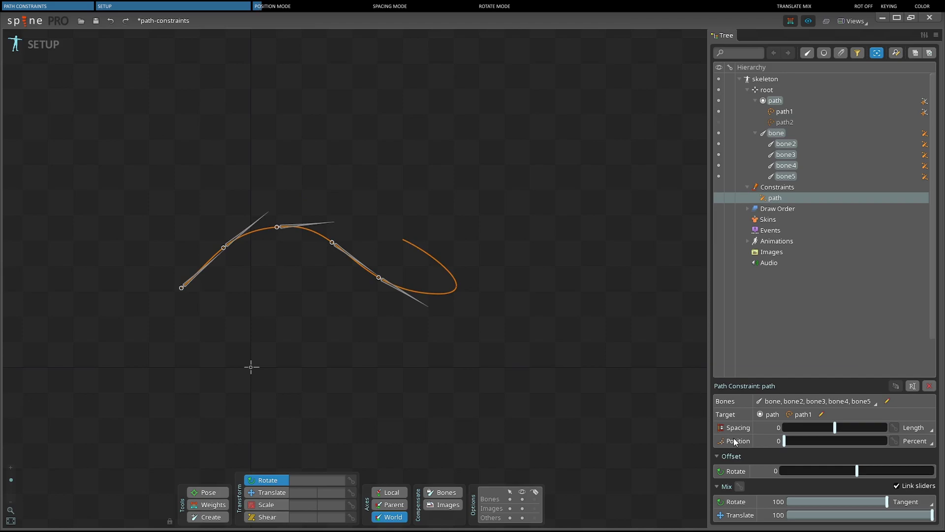
# Step: Slide the chain in Fixed position mode, then switch back to Percent and slide it toward the loop
pyautogui.click(915, 443)
pyautogui.click(918, 457)
pyautogui.moveTo(837, 442)
pyautogui.mouseDown()
pyautogui.moveTo(879, 444)
pyautogui.moveTo(810, 447)
pyautogui.moveTo(835, 447)
pyautogui.mouseUp()
pyautogui.click(912, 442)
pyautogui.click(917, 467)
pyautogui.moveTo(785, 443)
pyautogui.mouseDown()
pyautogui.moveTo(861, 445)
pyautogui.moveTo(783, 446)
pyautogui.mouseUp()
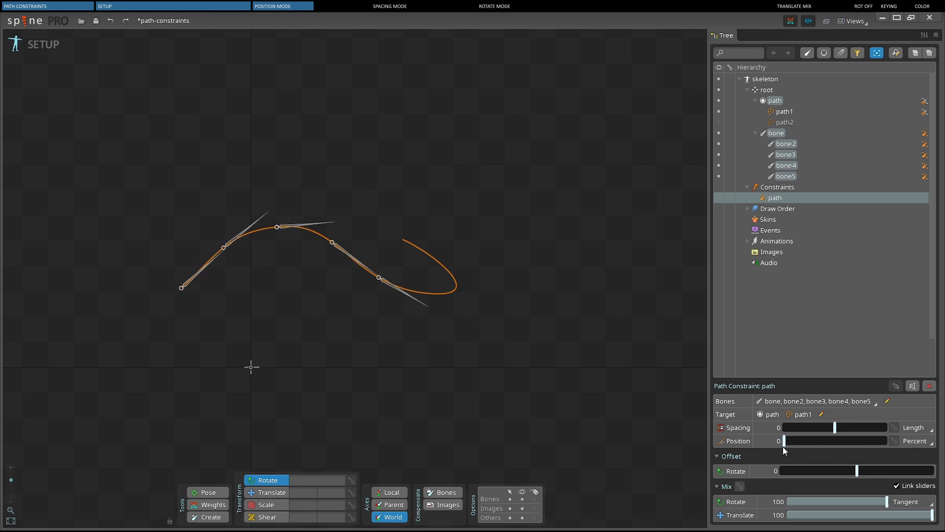
# Step: Inspect the path1 attachment, then drag Position negative to push the chain past the path's start
pyautogui.click(779, 199)
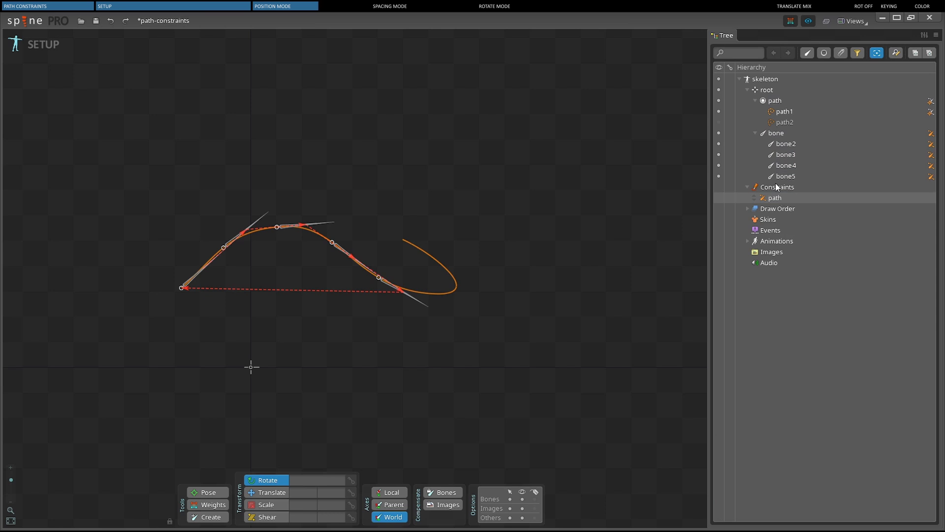
pyautogui.click(785, 112)
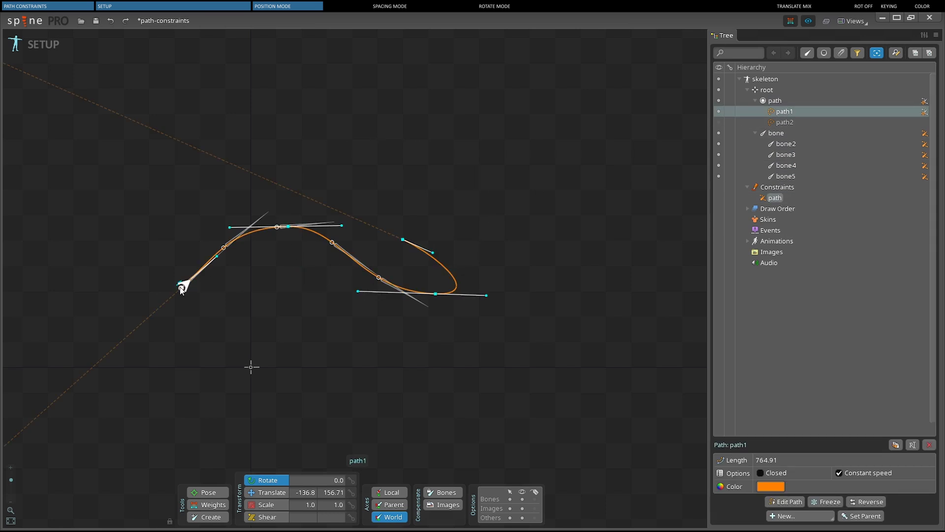
pyautogui.moveTo(182, 288)
pyautogui.mouseDown()
pyautogui.moveTo(233, 268)
pyautogui.moveTo(288, 267)
pyautogui.moveTo(443, 318)
pyautogui.moveTo(341, 285)
pyautogui.moveTo(230, 273)
pyautogui.moveTo(190, 297)
pyautogui.mouseUp()
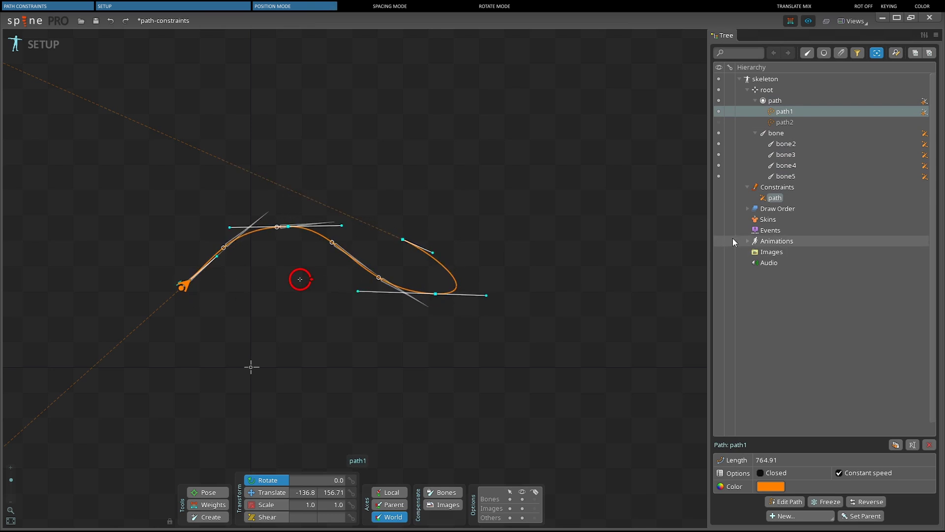
pyautogui.click(774, 197)
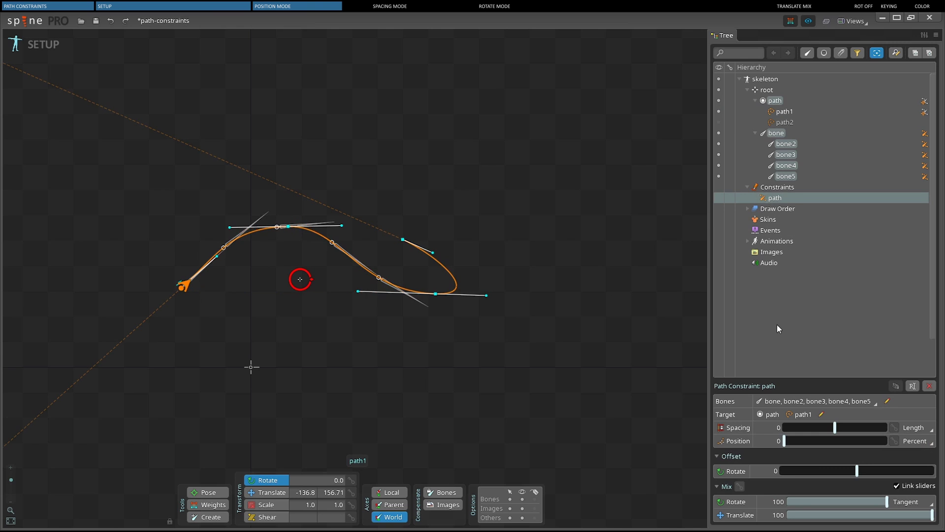
pyautogui.moveTo(783, 443); pyautogui.dragTo(798, 485)
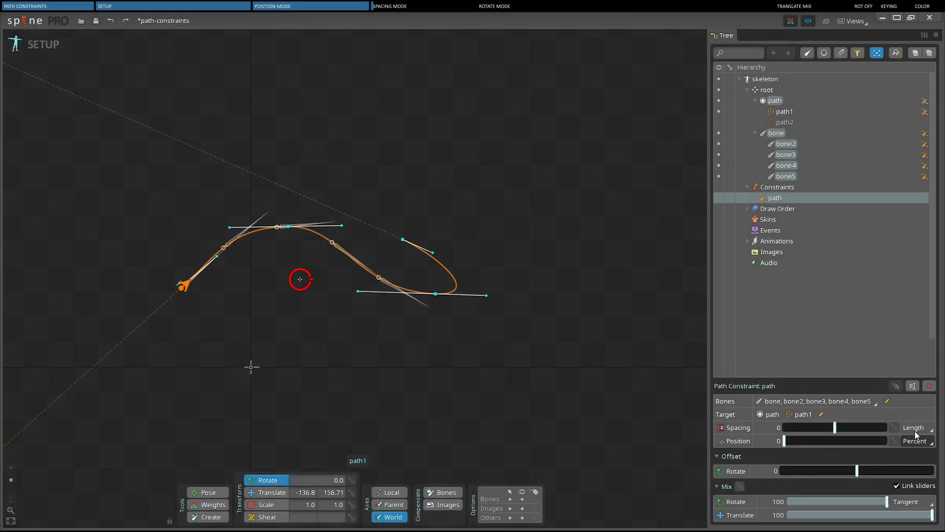
# Step: Keep Length spacing mode and raise Spacing to spread the bones apart
pyautogui.click(916, 432)
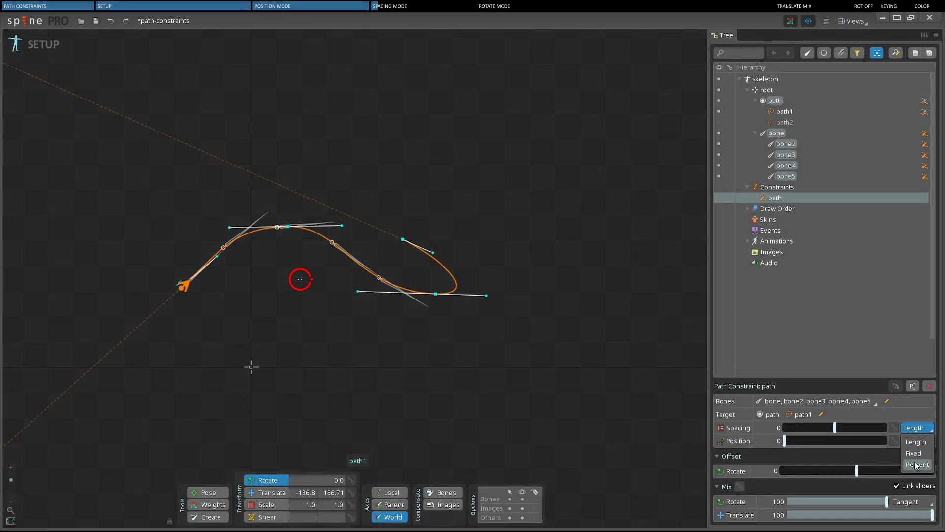
pyautogui.click(921, 430)
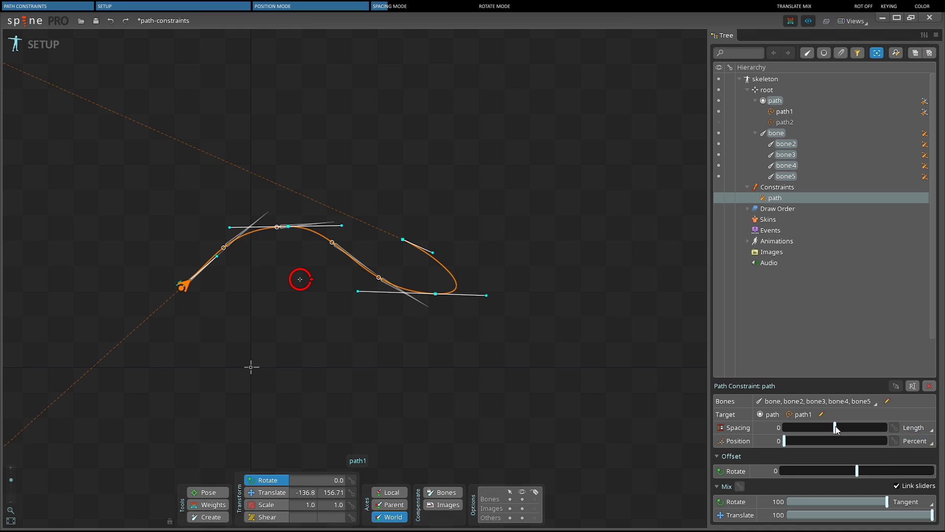
pyautogui.moveTo(835, 428)
pyautogui.mouseDown()
pyautogui.moveTo(882, 439)
pyautogui.moveTo(814, 433)
pyautogui.moveTo(862, 438)
pyautogui.moveTo(835, 441)
pyautogui.mouseUp()
# Step: Spread the bones with Fixed spacing, then switch to Percent and bunch them closer
pyautogui.click(914, 427)
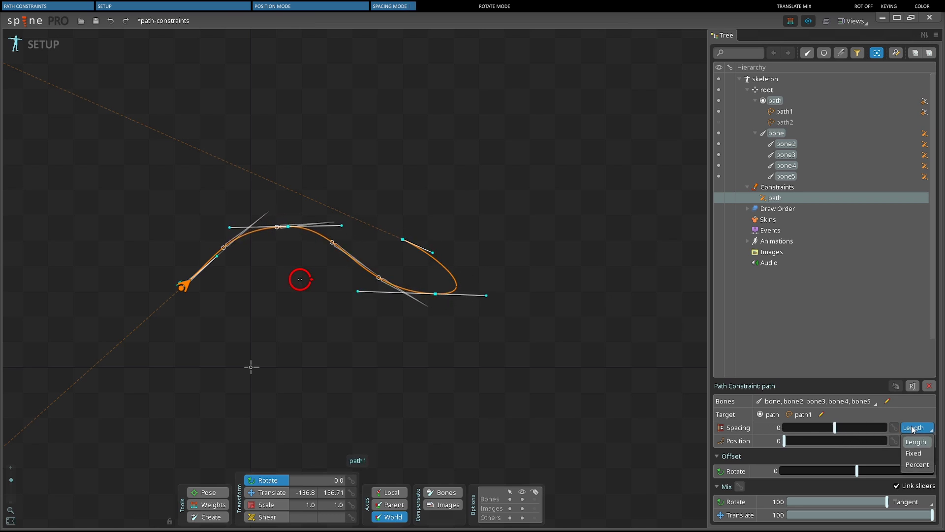
pyautogui.click(913, 453)
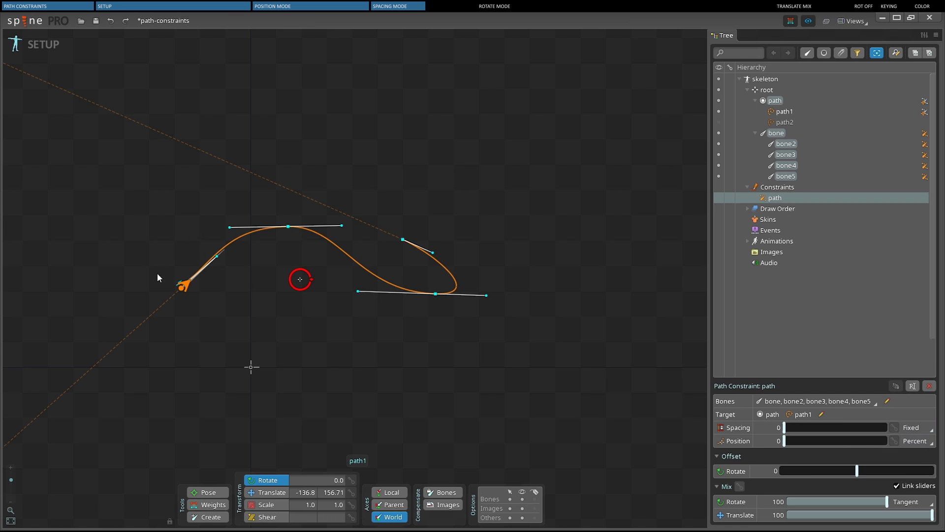
pyautogui.moveTo(785, 428); pyautogui.dragTo(870, 449)
pyautogui.click(915, 428)
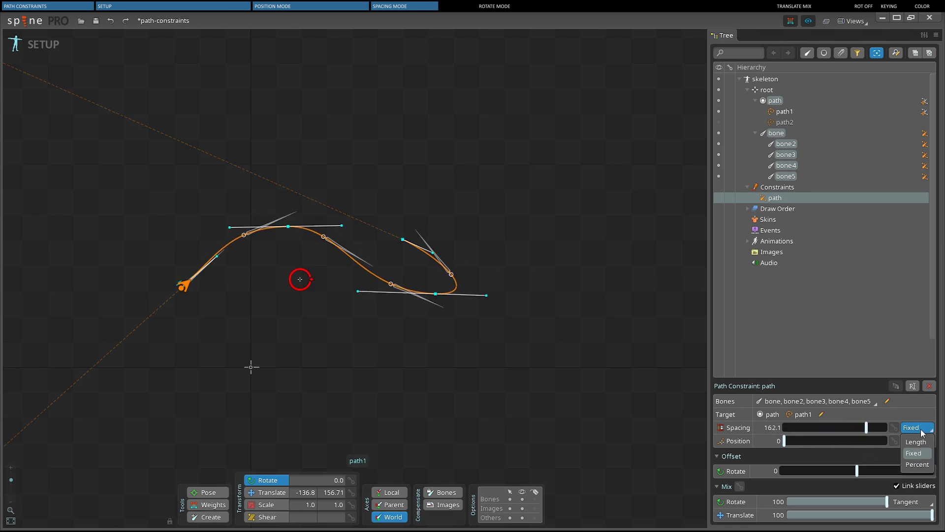
pyautogui.click(917, 463)
pyautogui.moveTo(882, 431); pyautogui.dragTo(808, 436)
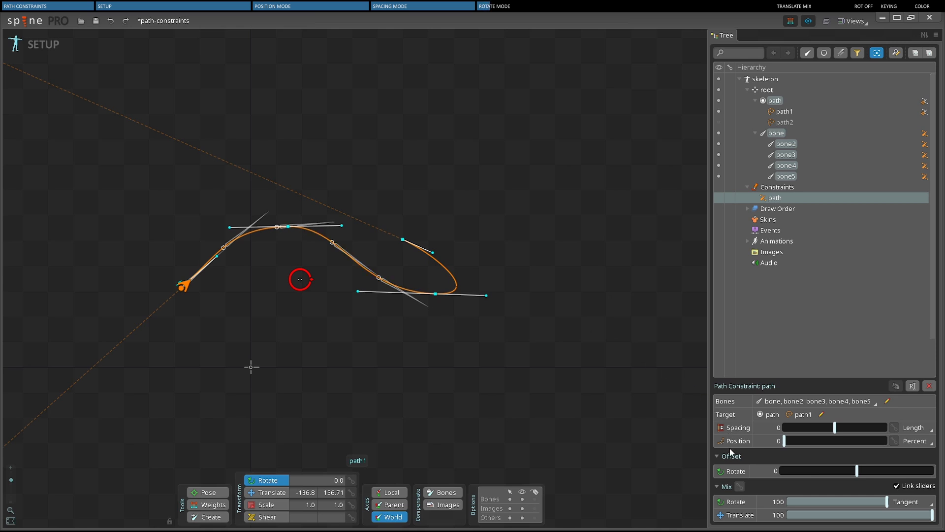
# Step: Slide the bones in Tangent mode, then switch rotate mode to Chain and set Position near 27
pyautogui.click(921, 503)
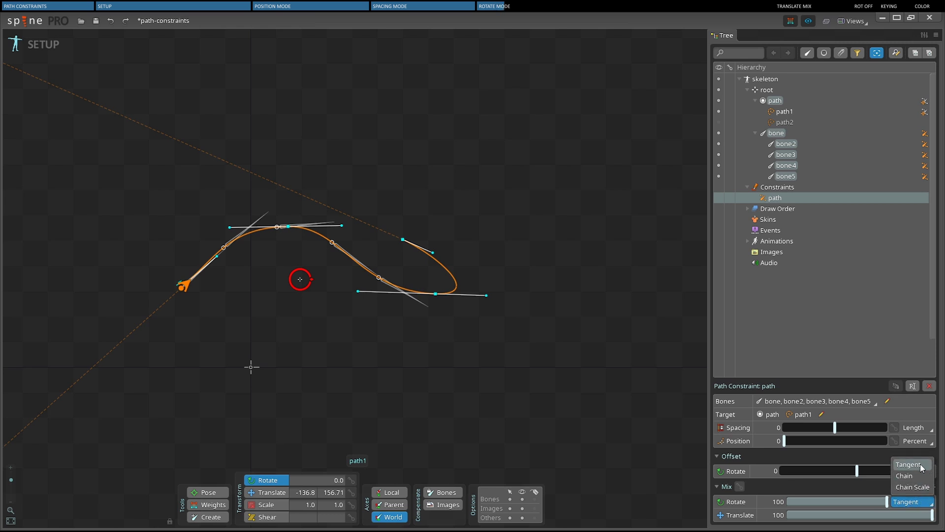
pyautogui.click(921, 503)
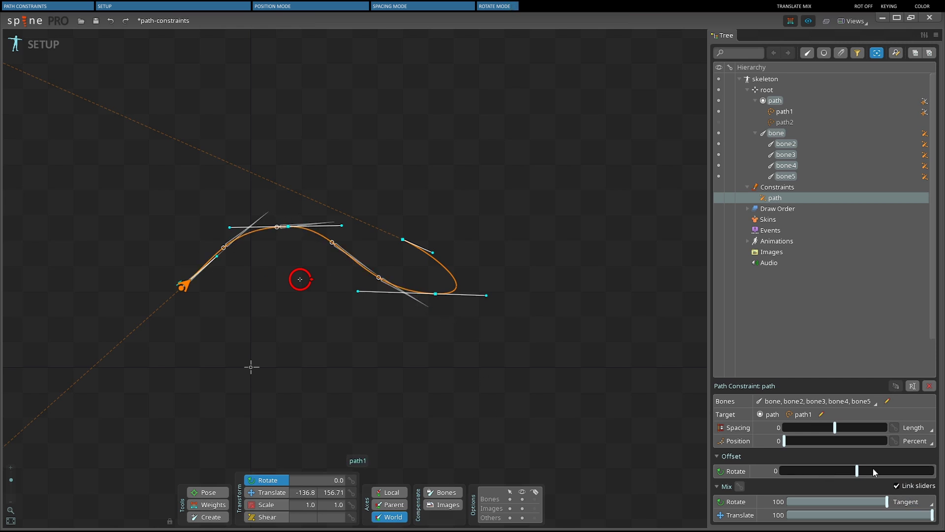
pyautogui.moveTo(786, 441); pyautogui.dragTo(806, 445)
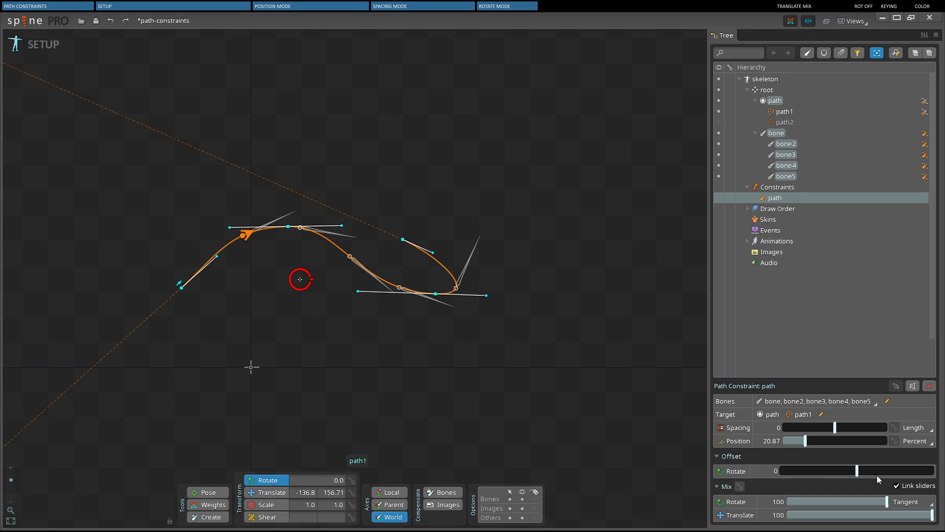
pyautogui.click(910, 502)
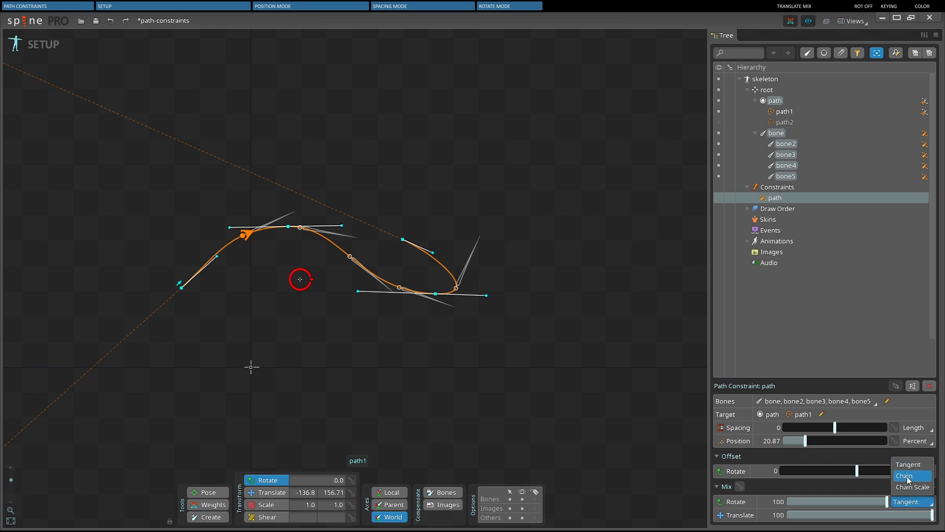
pyautogui.click(908, 476)
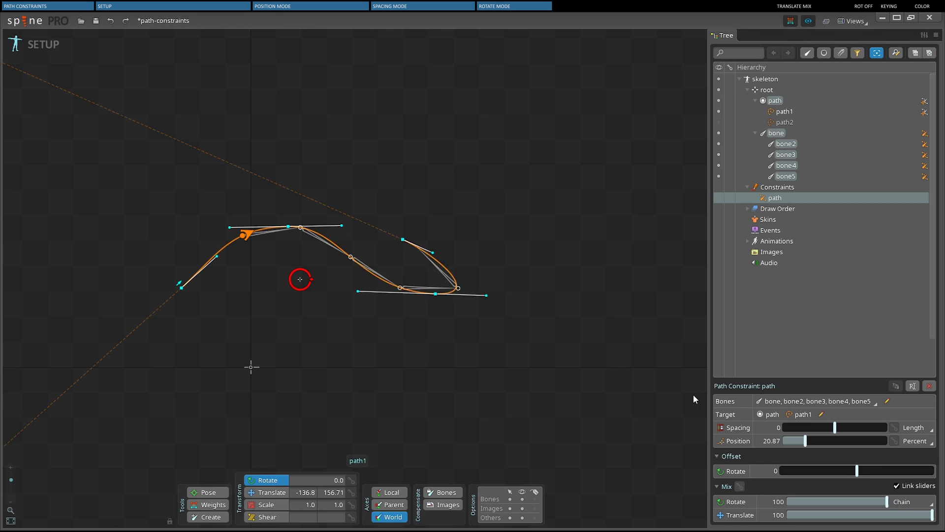
pyautogui.moveTo(809, 440)
pyautogui.mouseDown()
pyautogui.moveTo(791, 445)
pyautogui.moveTo(811, 448)
pyautogui.mouseUp()
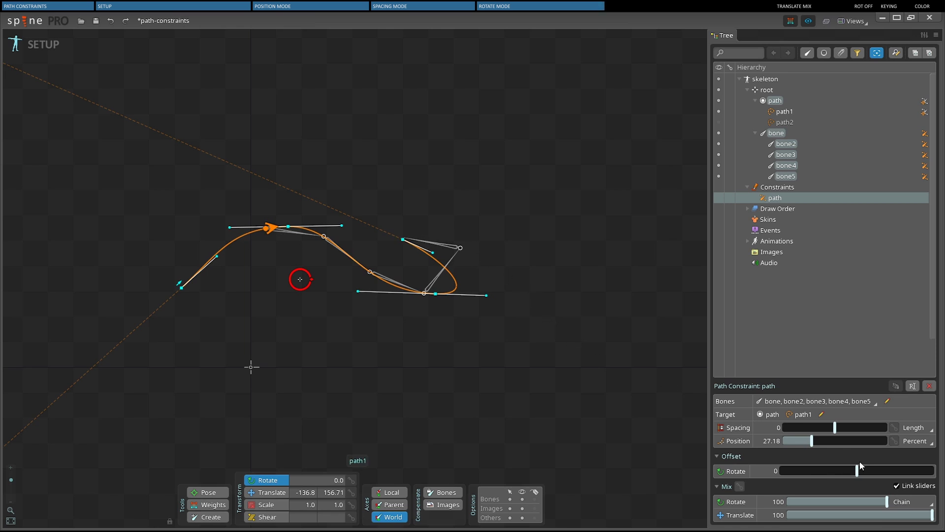
# Step: Set the rotate mode to Chain Scale and drag Position back to 0
pyautogui.click(907, 502)
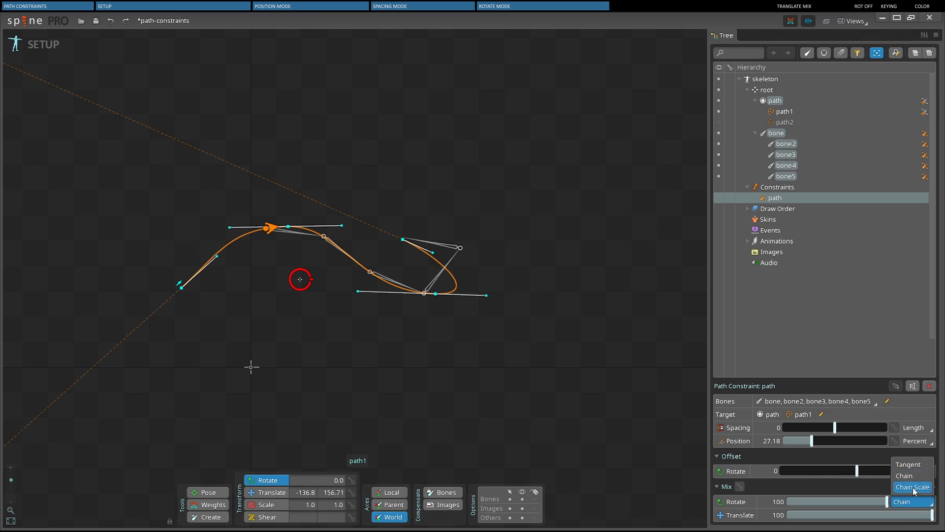
pyautogui.click(913, 488)
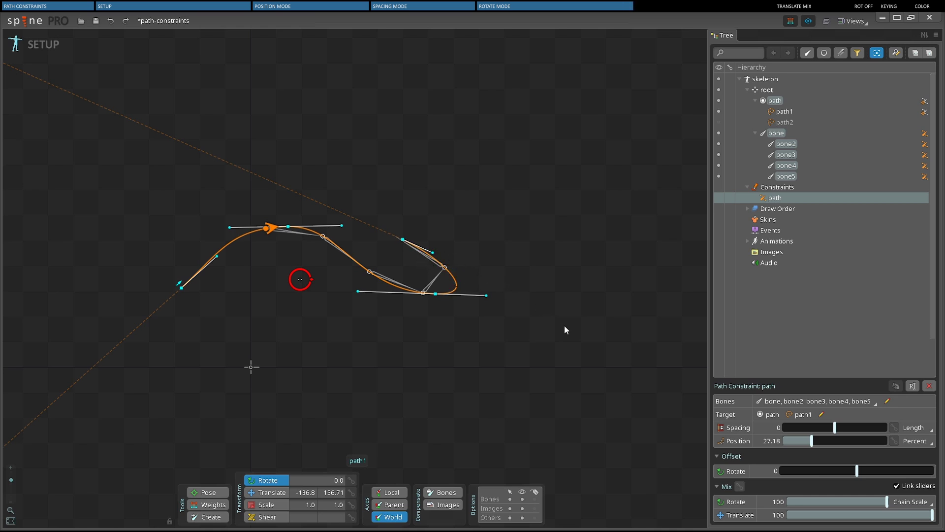
pyautogui.moveTo(815, 444); pyautogui.dragTo(785, 451)
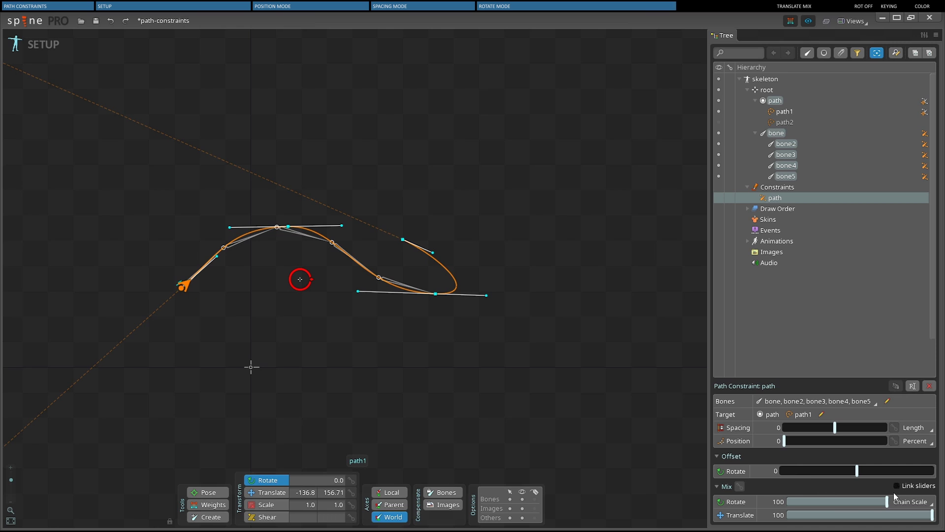
pyautogui.moveTo(888, 501); pyautogui.dragTo(787, 503)
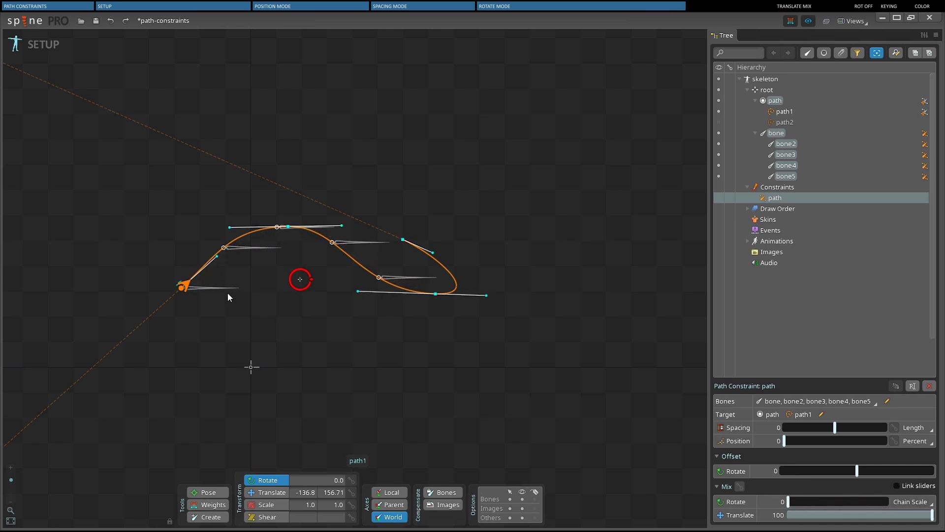
pyautogui.moveTo(787, 443)
pyautogui.mouseDown()
pyautogui.moveTo(824, 449)
pyautogui.moveTo(784, 448)
pyautogui.mouseUp()
pyautogui.moveTo(788, 501); pyautogui.dragTo(891, 506)
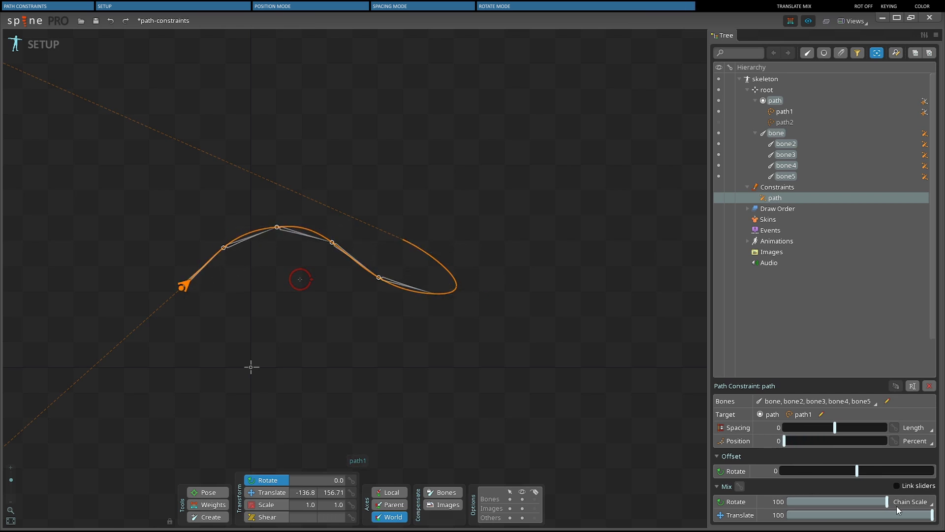
pyautogui.moveTo(786, 441); pyautogui.dragTo(807, 451)
pyautogui.moveTo(888, 507); pyautogui.dragTo(838, 504)
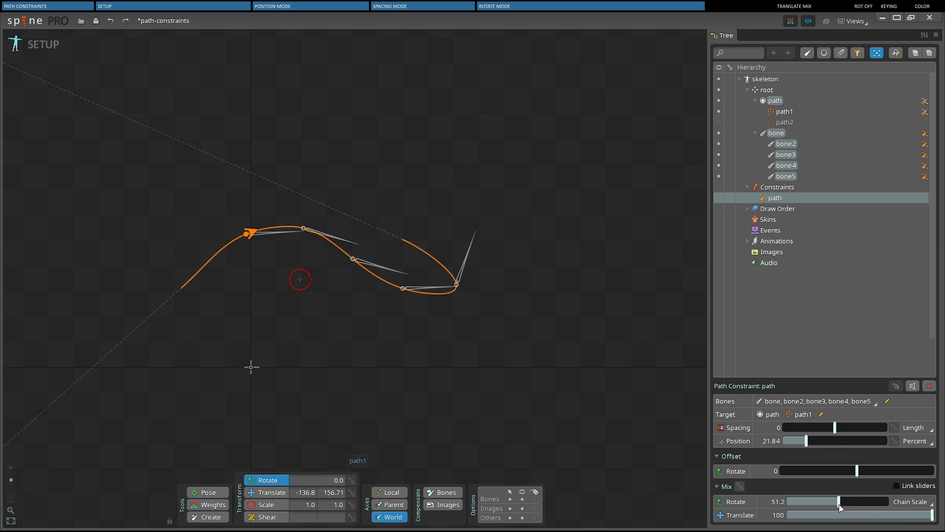
pyautogui.moveTo(811, 443); pyautogui.dragTo(784, 452)
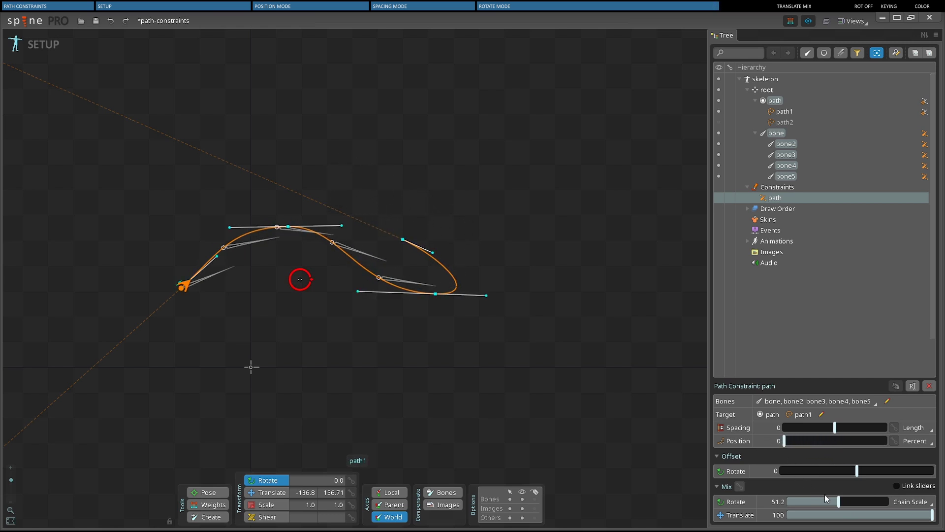
pyautogui.moveTo(838, 502); pyautogui.dragTo(896, 507)
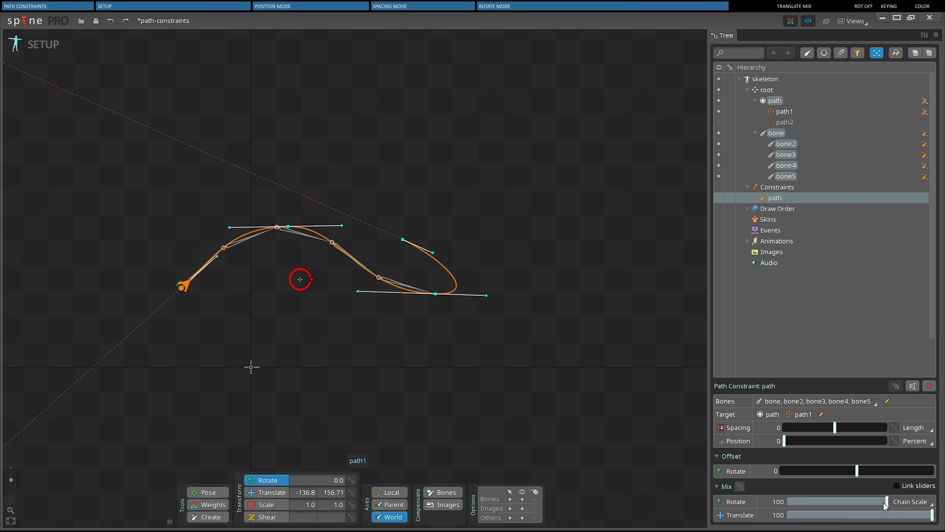
pyautogui.moveTo(783, 441)
pyautogui.mouseDown()
pyautogui.moveTo(826, 450)
pyautogui.moveTo(781, 448)
pyautogui.mouseUp()
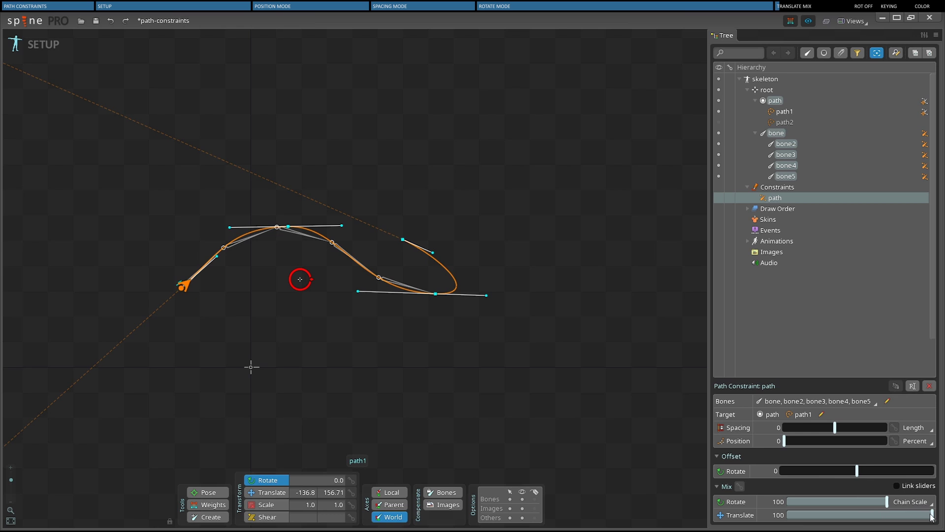
# Step: Lower and raise the Translate mix, lower the linked mixes, then offset the bones' rotation
pyautogui.moveTo(933, 515); pyautogui.dragTo(777, 512)
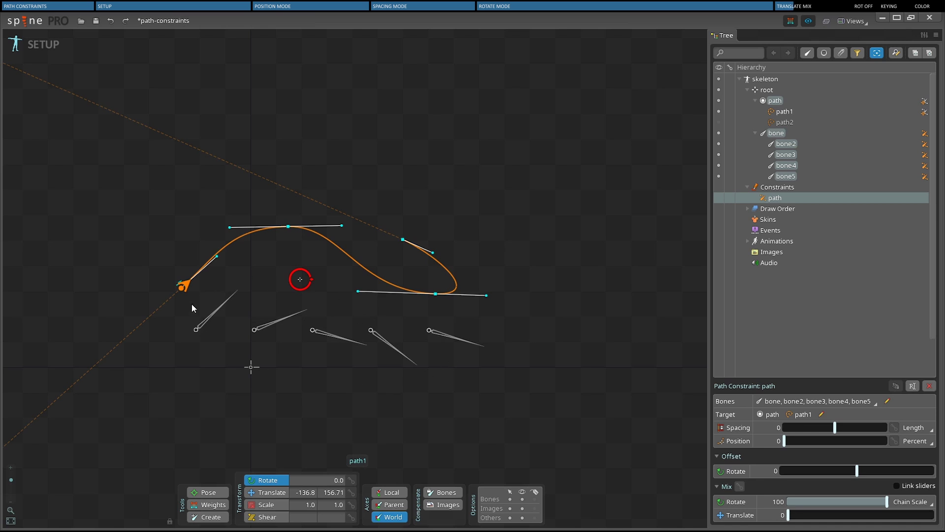
pyautogui.moveTo(789, 517); pyautogui.dragTo(932, 527)
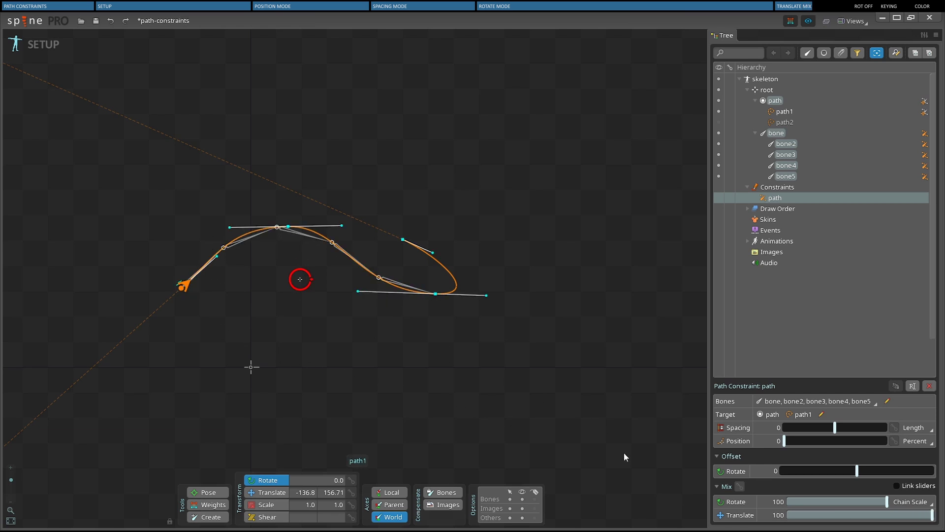
pyautogui.moveTo(933, 514)
pyautogui.mouseDown()
pyautogui.moveTo(895, 526)
pyautogui.moveTo(919, 527)
pyautogui.mouseUp()
pyautogui.moveTo(933, 517)
pyautogui.mouseDown()
pyautogui.moveTo(804, 527)
pyautogui.moveTo(929, 528)
pyautogui.mouseUp()
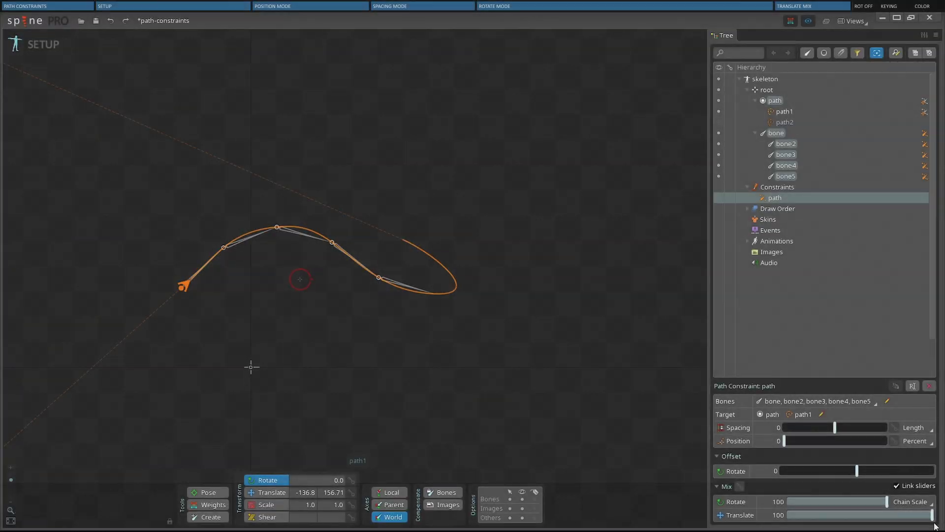
pyautogui.moveTo(858, 472)
pyautogui.mouseDown()
pyautogui.moveTo(900, 475)
pyautogui.moveTo(812, 481)
pyautogui.moveTo(857, 477)
pyautogui.mouseUp()
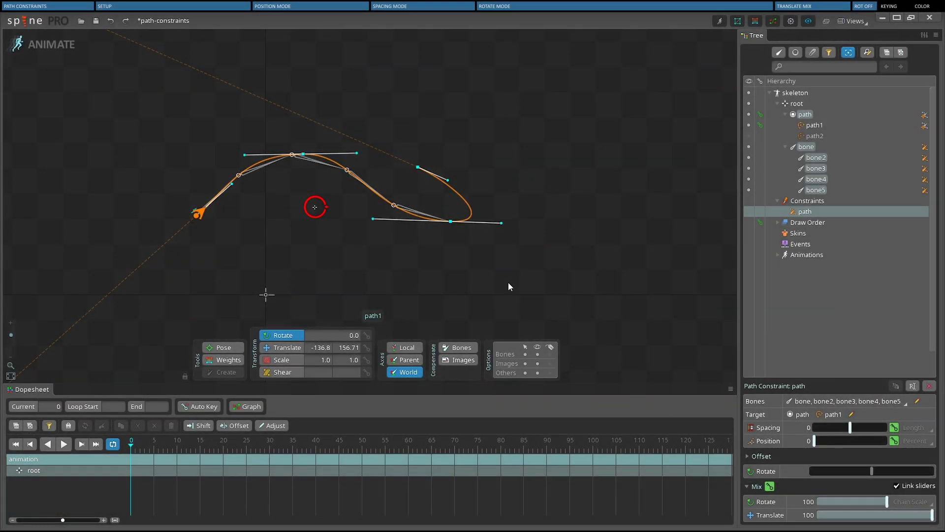
# Step: Key Spacing 42.1, Position 26.21 and mixes at 79.3 at frame 0, then raise the mixes again
pyautogui.moveTo(817, 441); pyautogui.dragTo(863, 463)
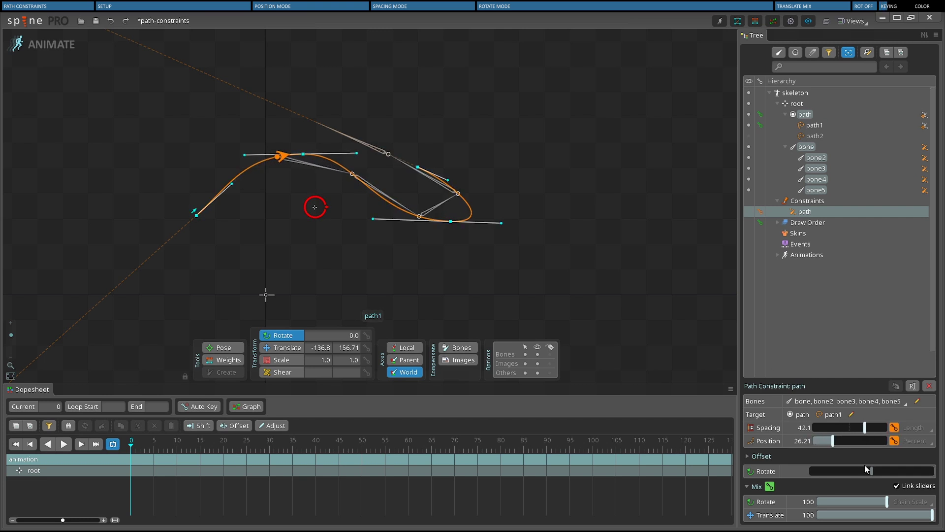
pyautogui.moveTo(883, 497)
pyautogui.mouseDown()
pyautogui.moveTo(858, 503)
pyautogui.moveTo(873, 502)
pyautogui.mouseUp()
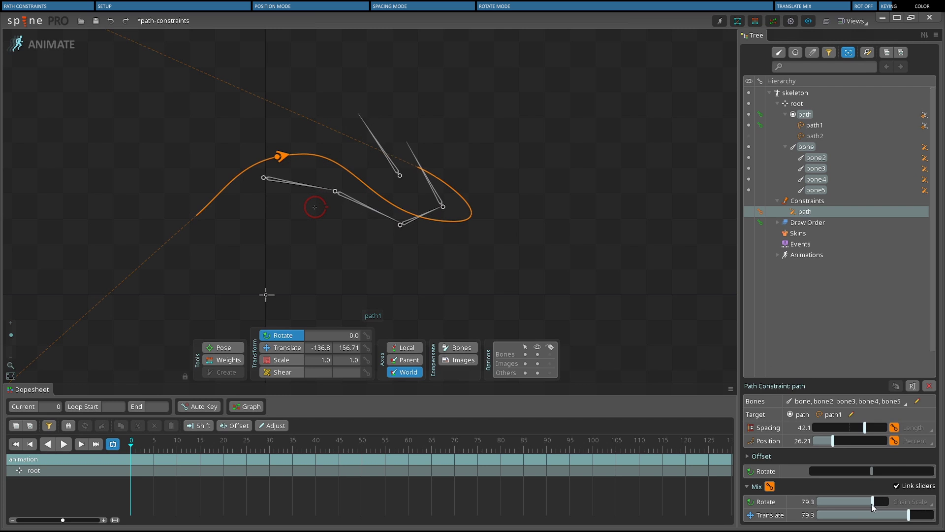
pyautogui.click(895, 427)
pyautogui.click(895, 440)
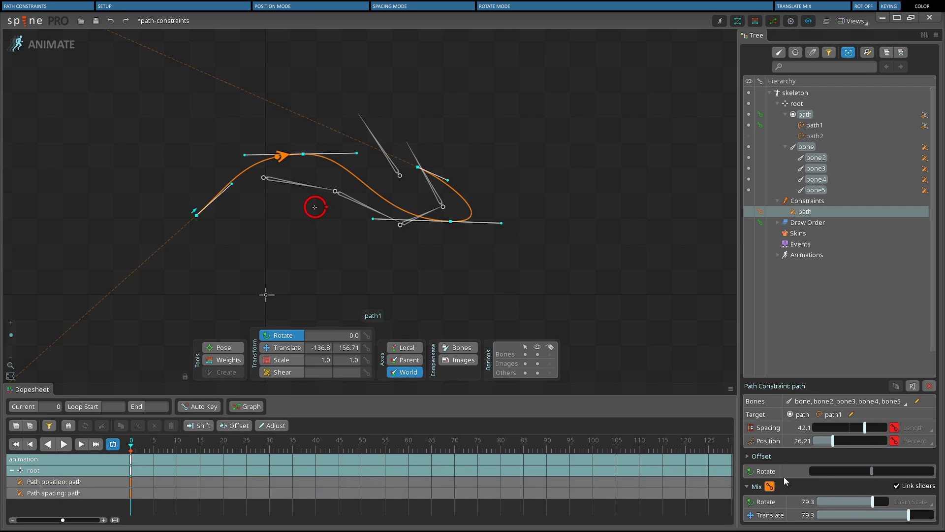
pyautogui.click(770, 487)
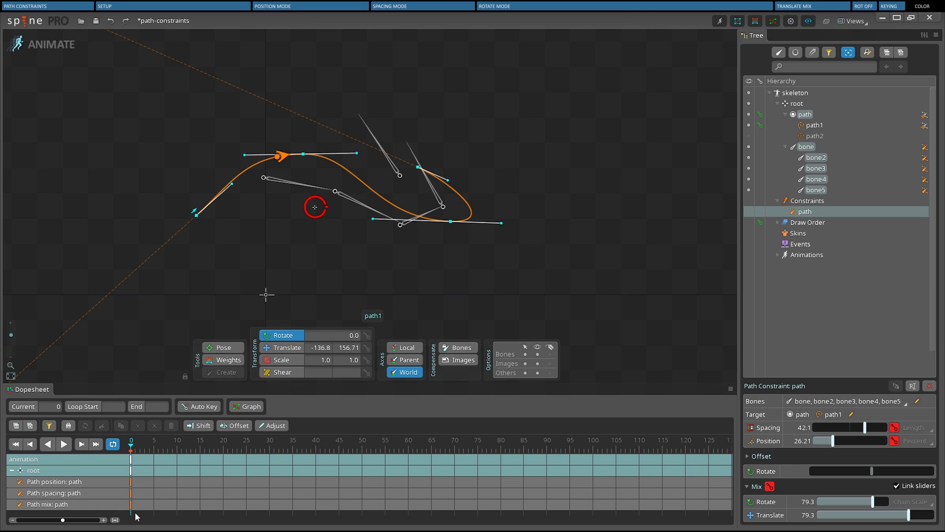
pyautogui.moveTo(879, 503); pyautogui.dragTo(894, 501)
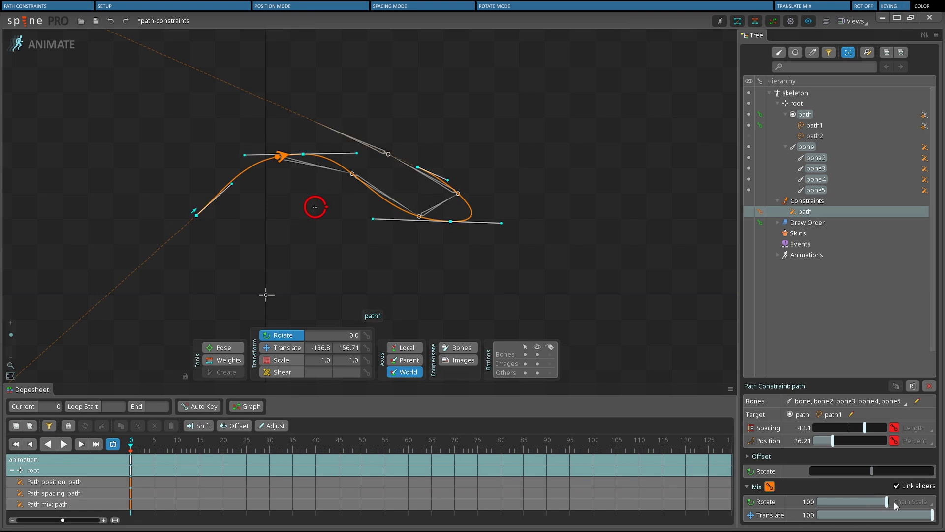